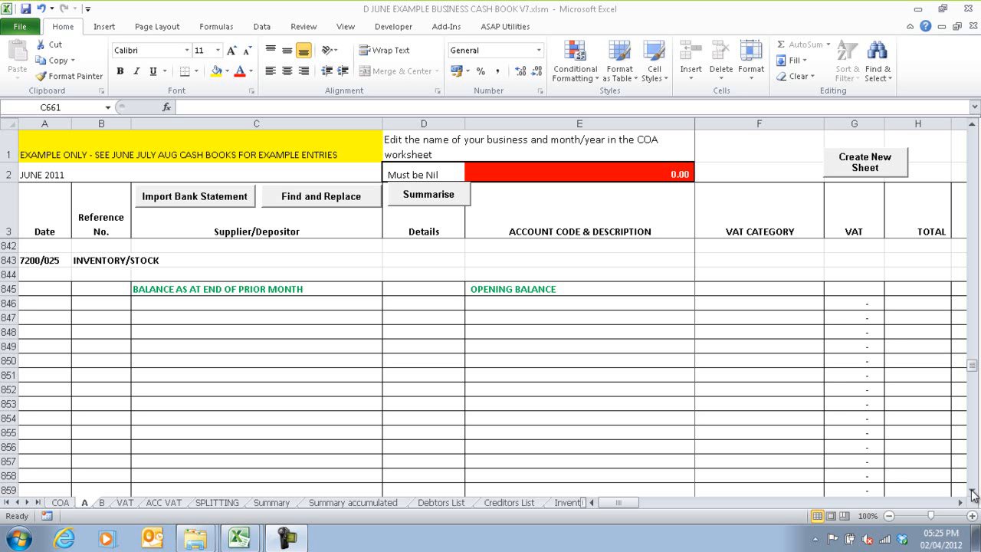
# Step: Enter 30062012 as a text date in the first empty row under Inventory/Stock on sheet A
pyautogui.scroll(1, 508, 348)
pyautogui.click(508, 350)
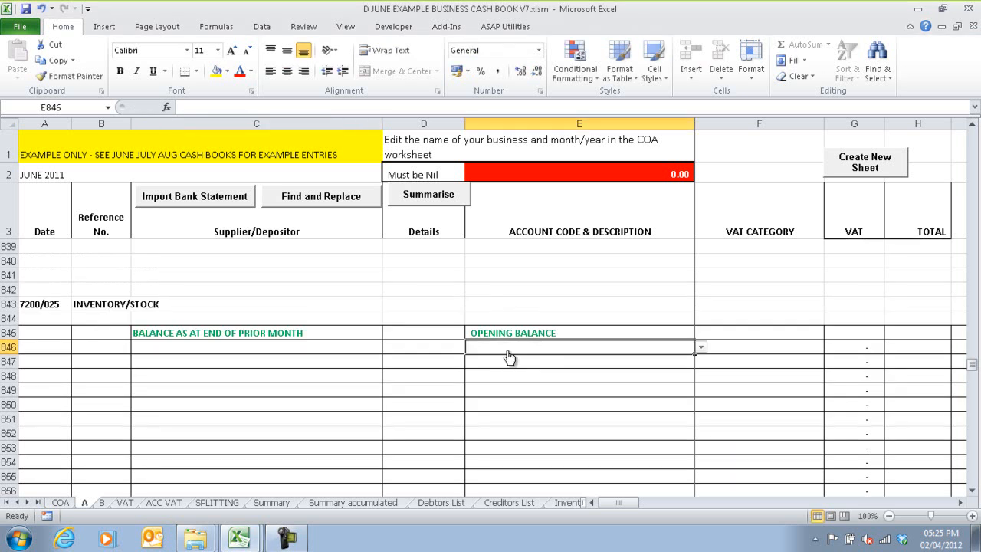
pyautogui.click(700, 349)
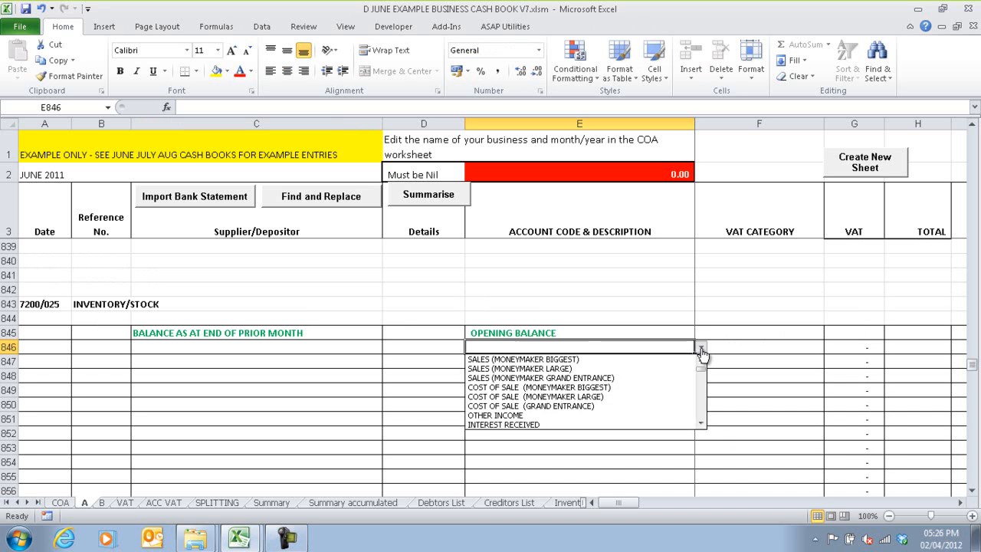
pyautogui.click(42, 347)
pyautogui.click(42, 347)
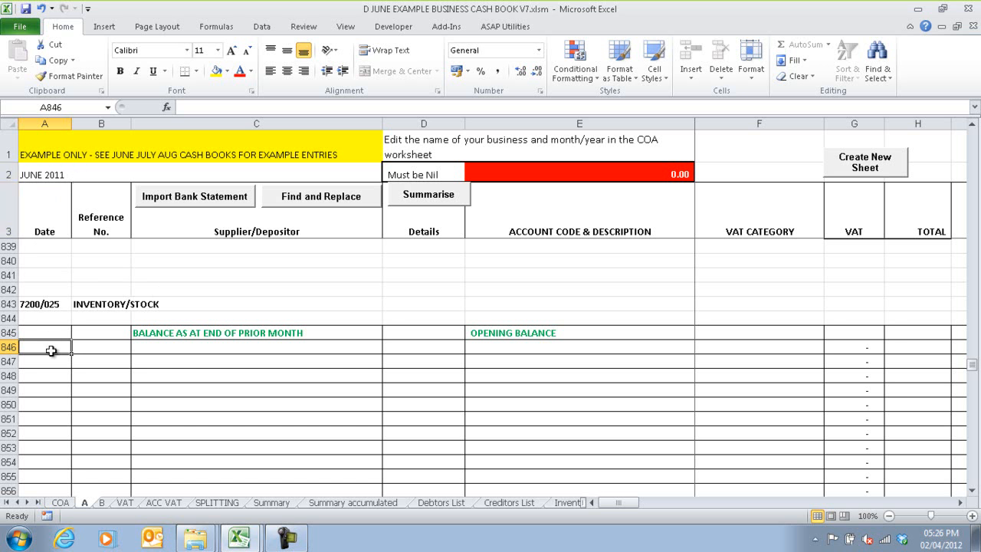
pyautogui.write("'30062012")
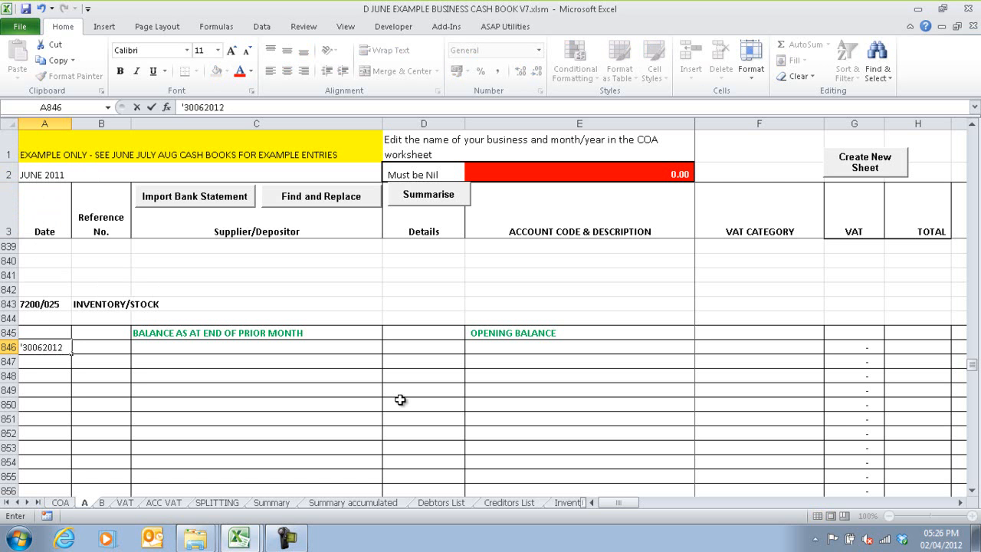
pyautogui.press('Tab')
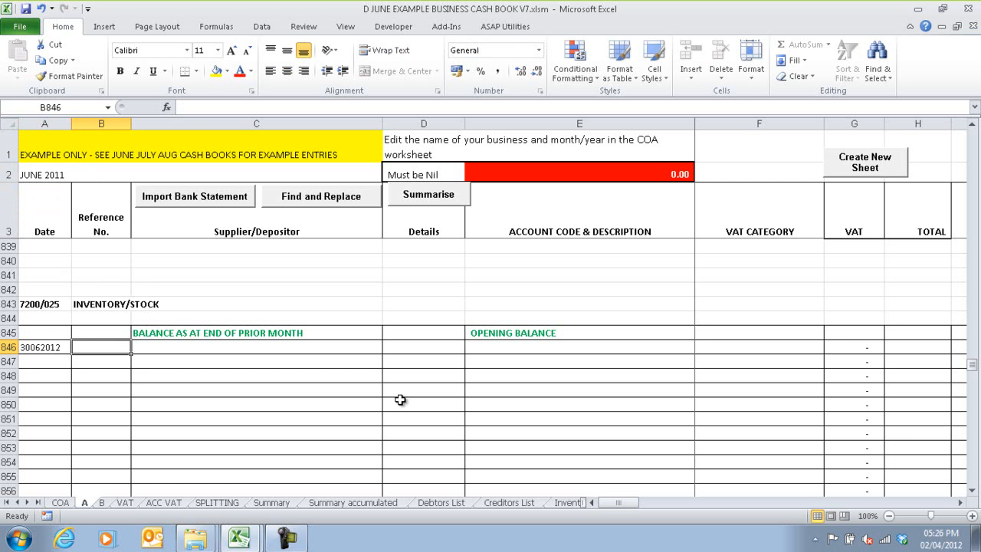
pyautogui.press('Tab')
# Step: Add the item WIDGET in cell A3 of the Inventory list sheet
pyautogui.click(545, 504)
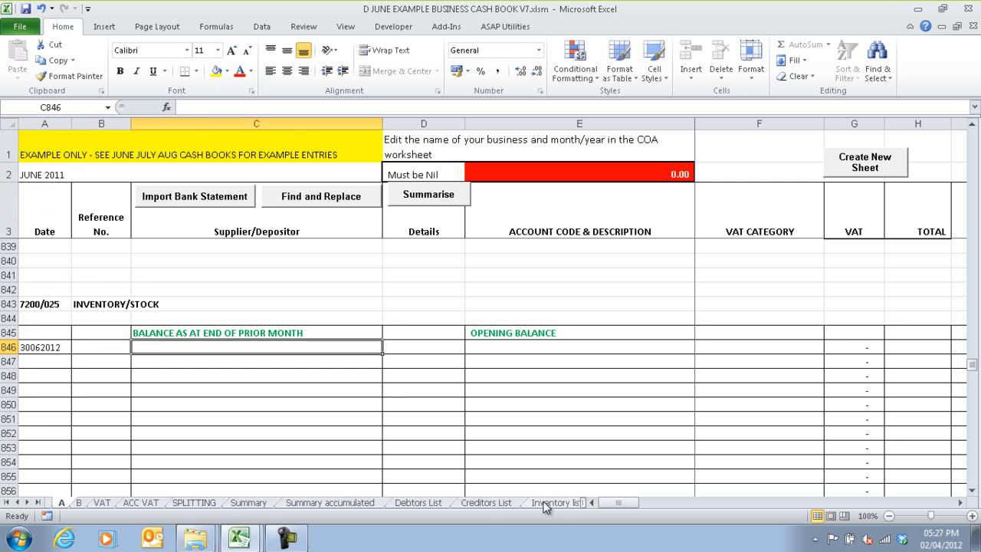
pyautogui.click(545, 503)
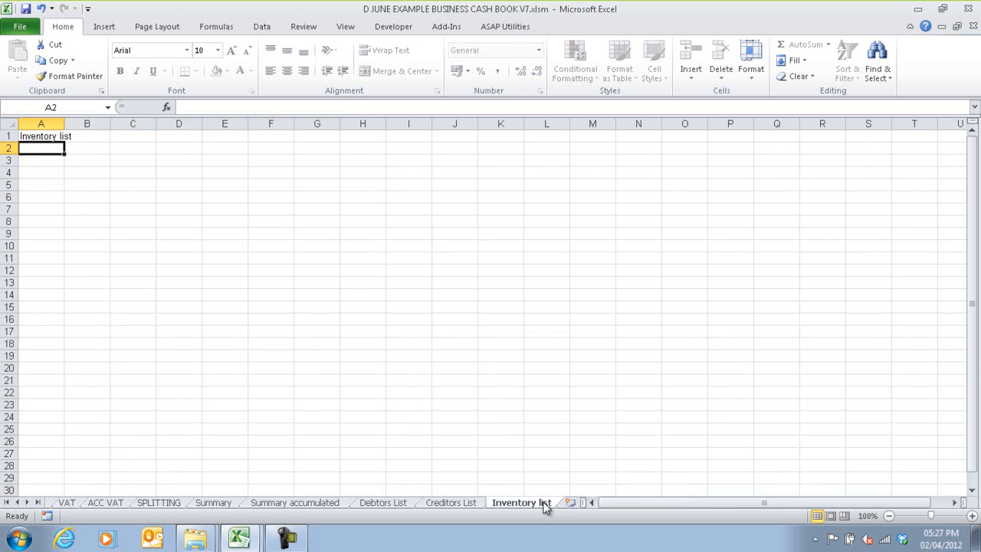
pyautogui.click(50, 162)
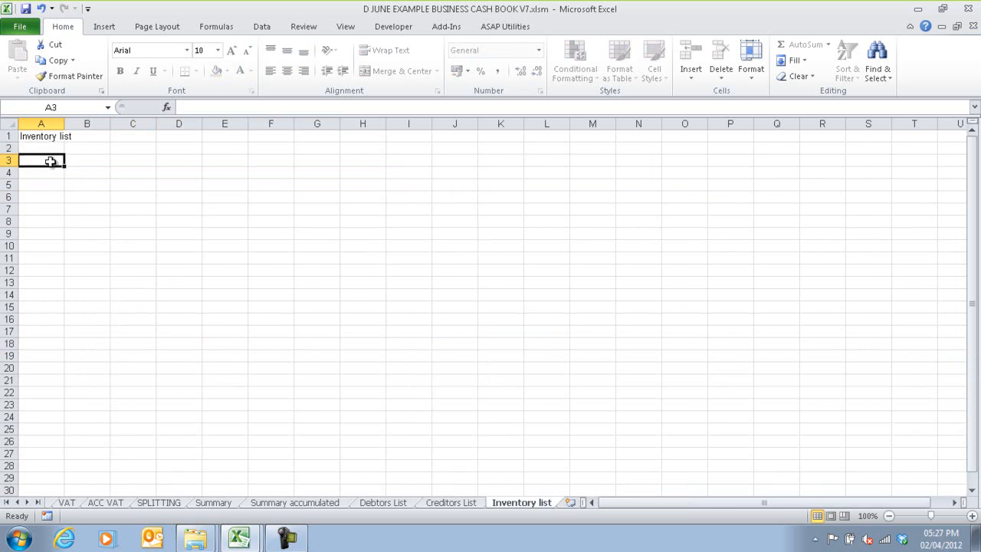
pyautogui.write('WIDGET')
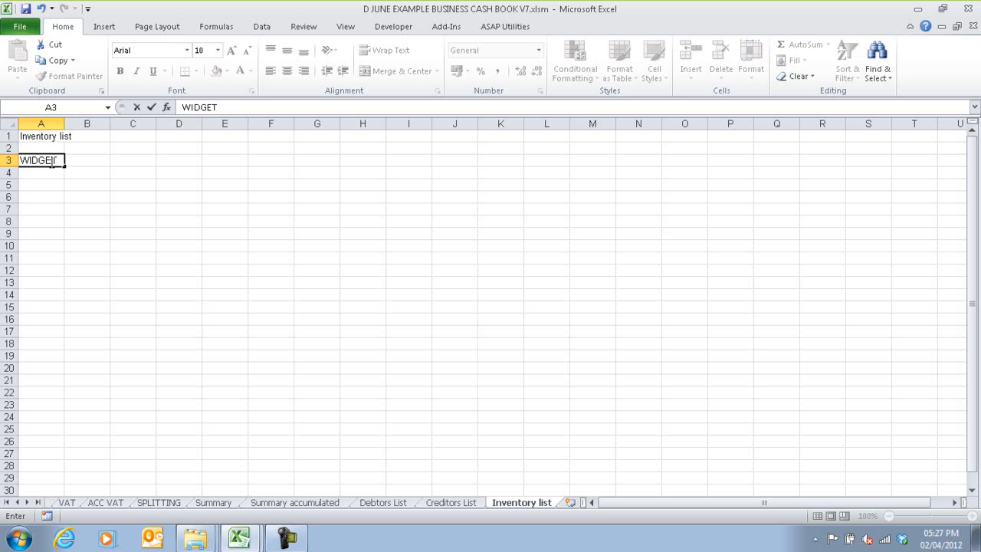
pyautogui.press('Return')
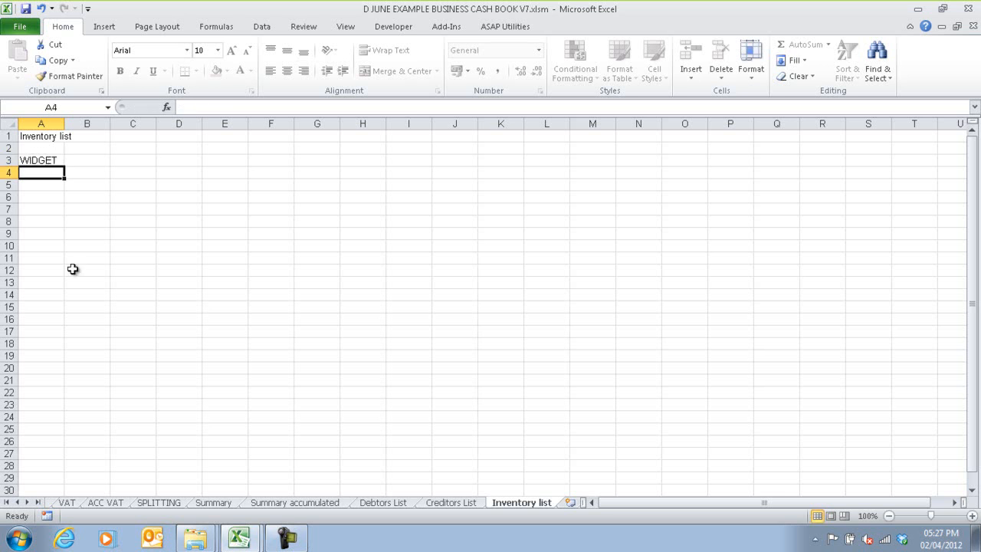
# Step: Link the supplier cell C846 on sheet A to the WIDGET cell in the Inventory list sheet
pyautogui.click(17, 502)
pyautogui.click(17, 501)
pyautogui.click(62, 503)
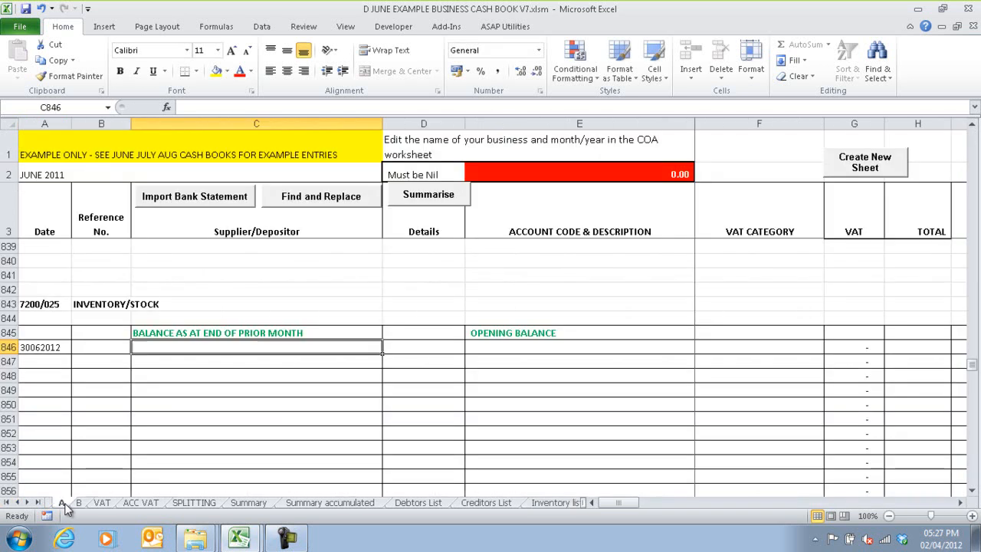
pyautogui.write('=')
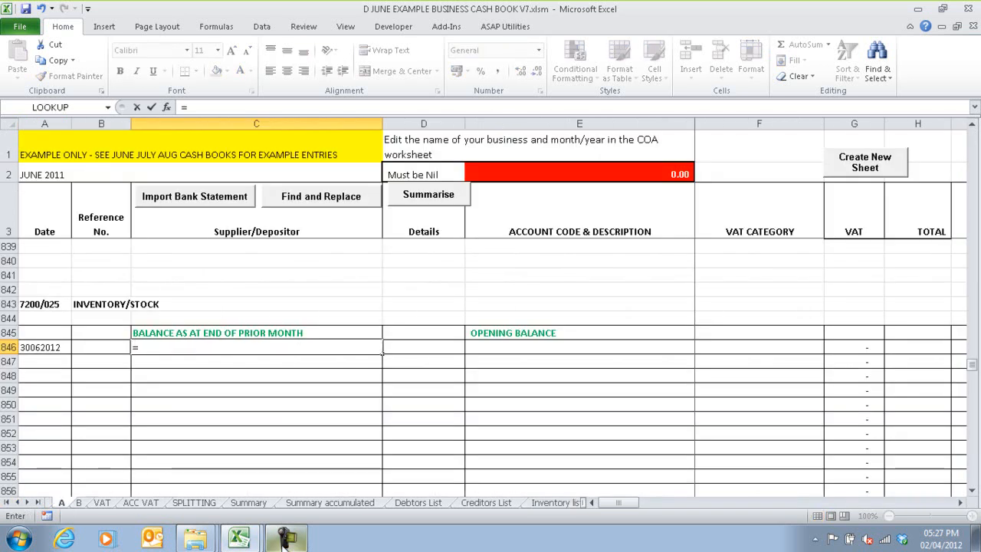
pyautogui.click(561, 503)
pyautogui.click(48, 160)
pyautogui.press('Return')
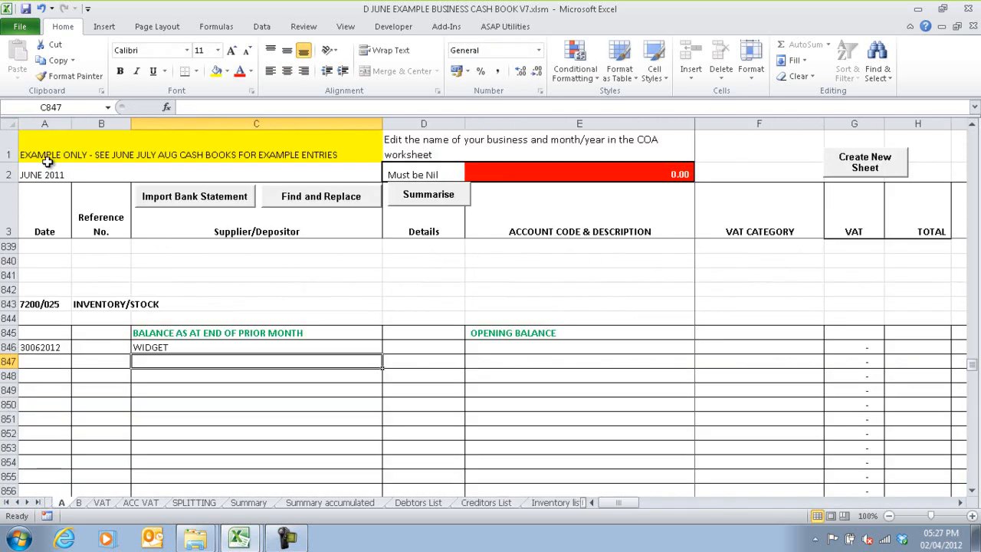
# Step: Enter 2 as the details of the WIDGET row
pyautogui.click(394, 347)
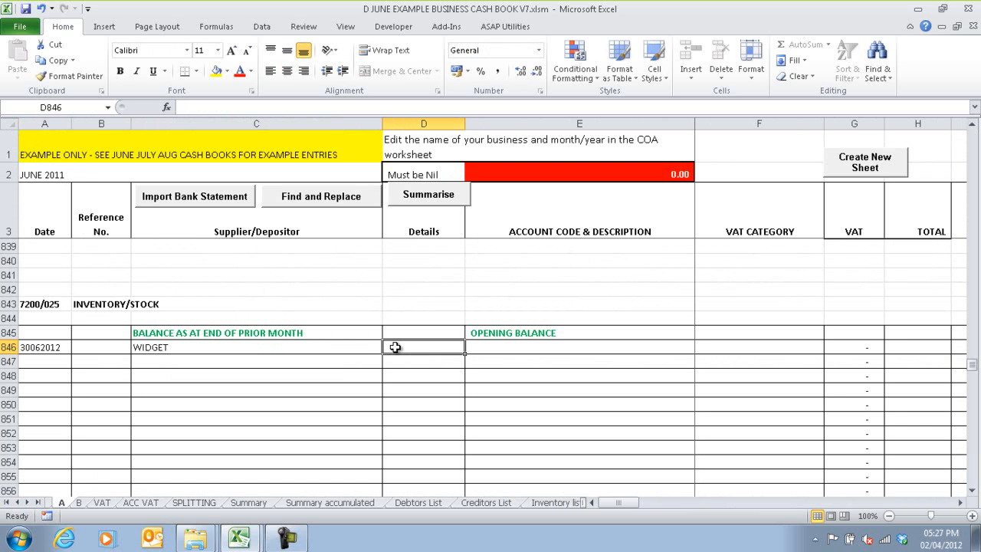
pyautogui.write('2')
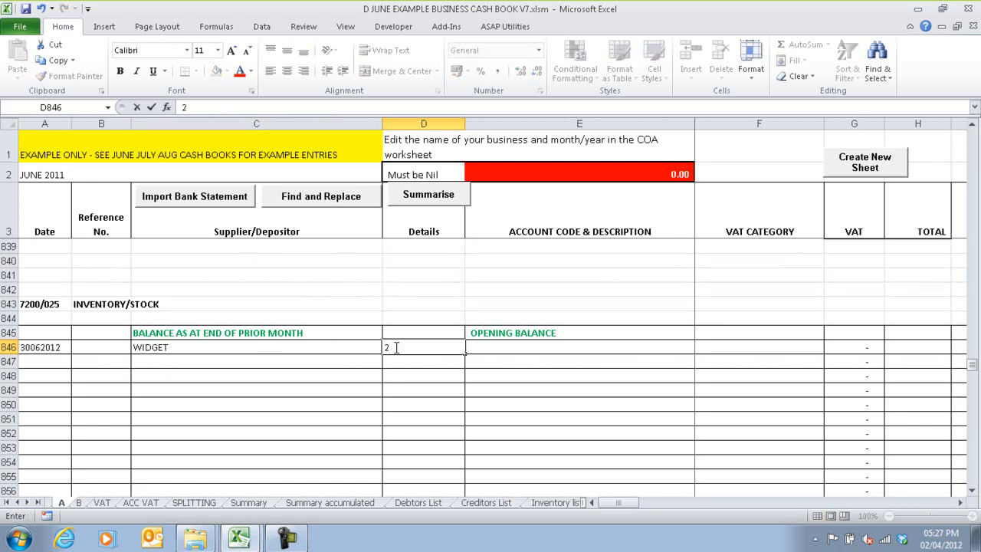
pyautogui.press('Return')
pyautogui.click(395, 347)
# Step: Assign the WIDGET row the account COST OF SALE (MONEYMAKER BIGGEST) and the VAT category EXPENSE VATABLE
pyautogui.press('Tab')
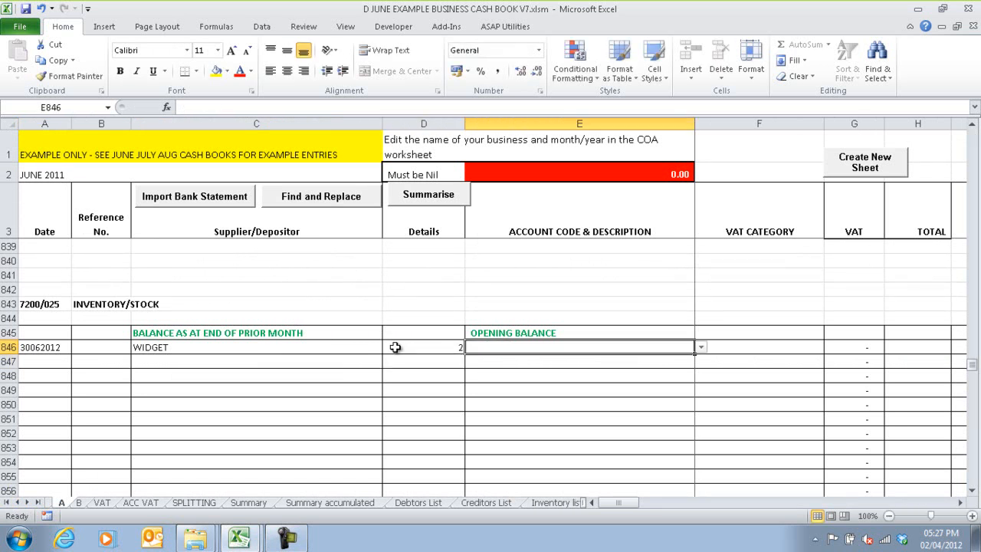
pyautogui.click(701, 349)
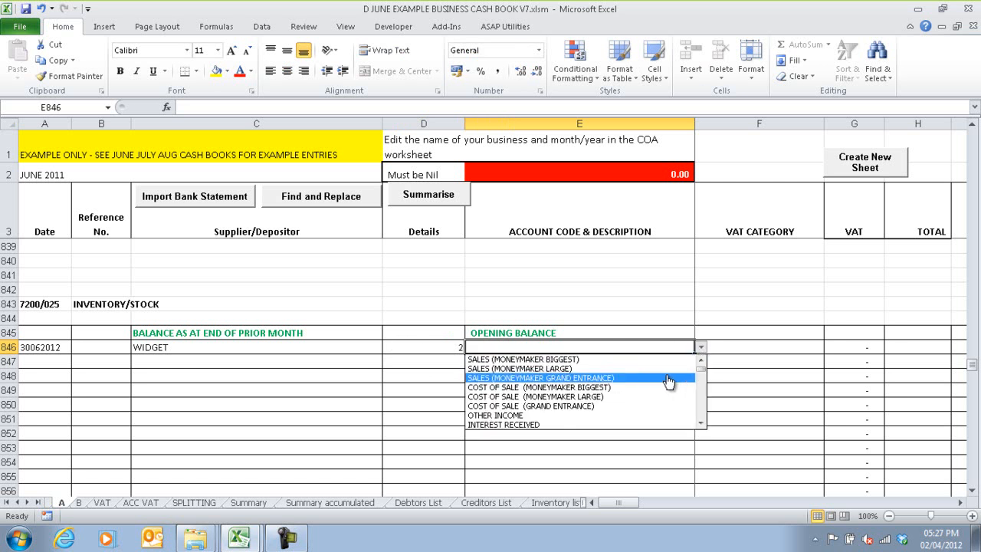
pyautogui.click(633, 393)
pyautogui.click(797, 347)
pyautogui.click(831, 349)
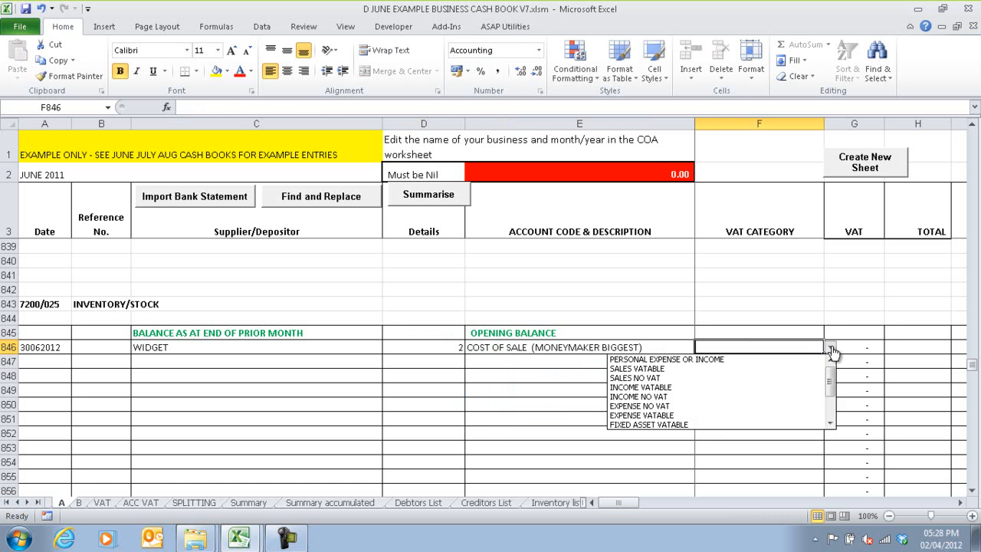
pyautogui.click(779, 418)
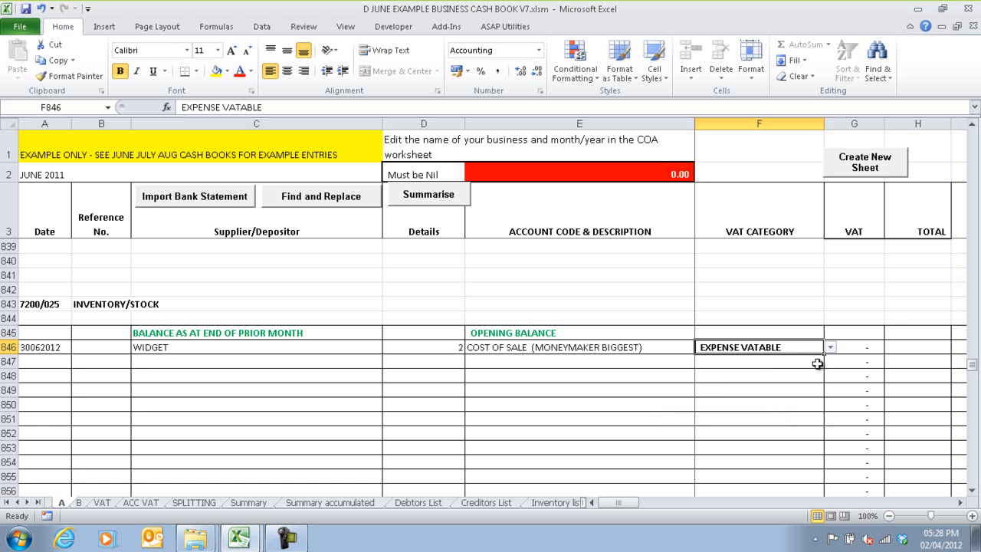
# Step: Enter a total of 2000 for the WIDGET row and save the June cash book
pyautogui.click(924, 346)
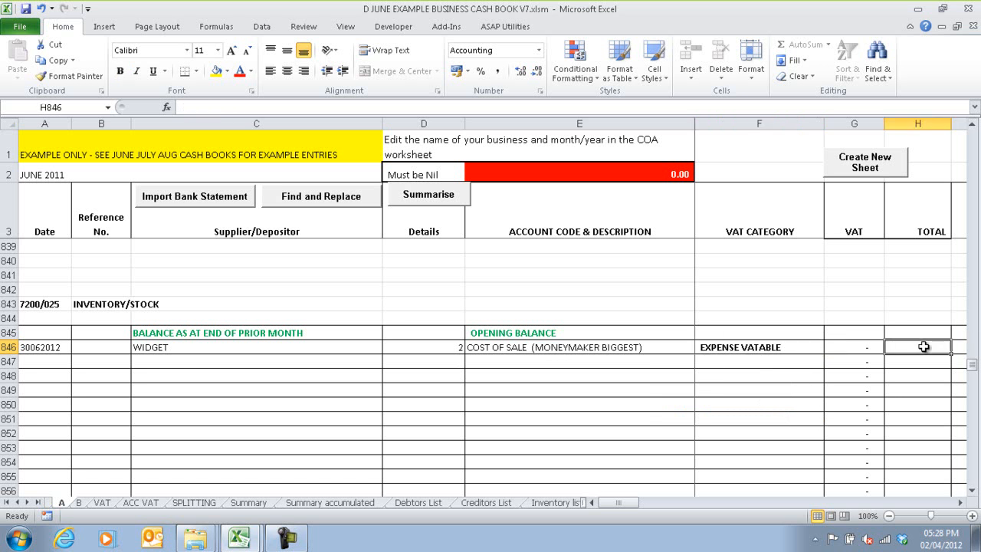
pyautogui.write('2000')
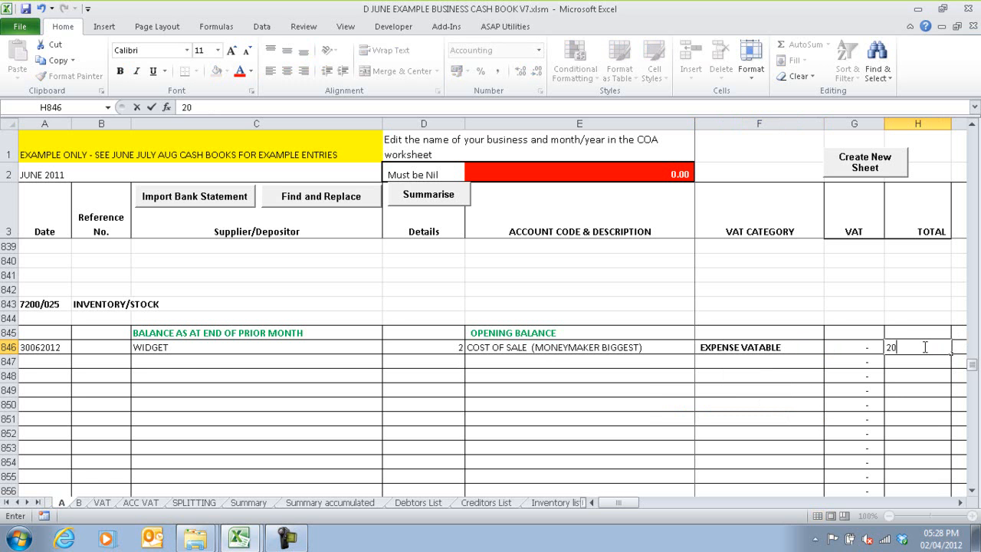
pyautogui.click(910, 362)
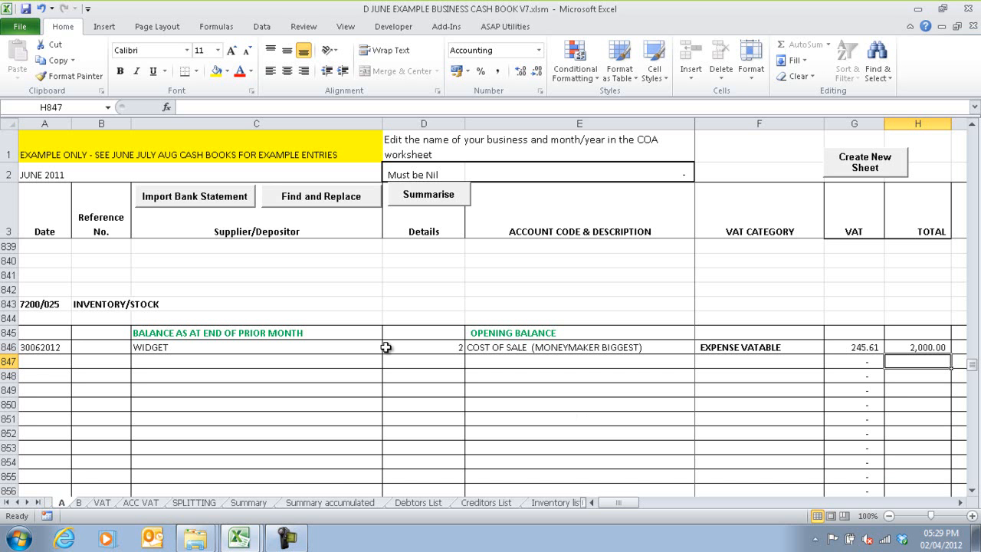
pyautogui.click(26, 10)
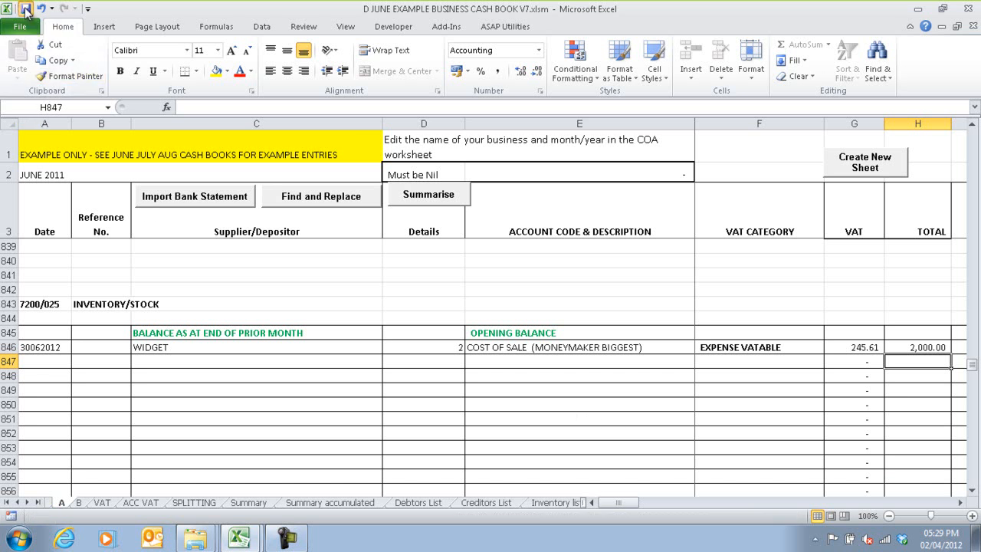
# Step: Open M EXAMPLE INCOME STATEMENT V7.xlsx from the figg SBAS V7 EXAMPLE folder and enable its content so the links update
pyautogui.moveTo(195, 539)
pyautogui.click(192, 488)
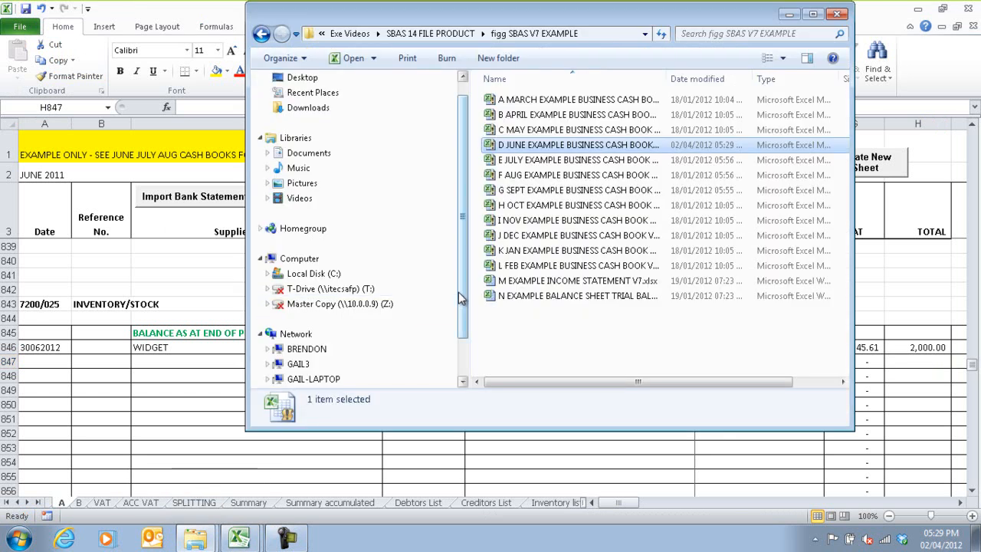
pyautogui.click(524, 283)
pyautogui.rightClick(526, 285)
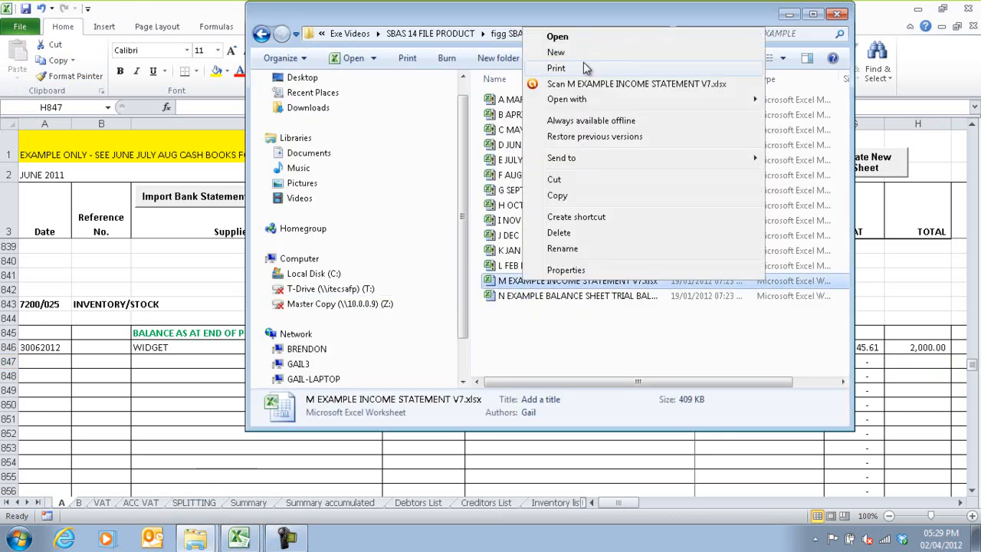
pyautogui.click(558, 37)
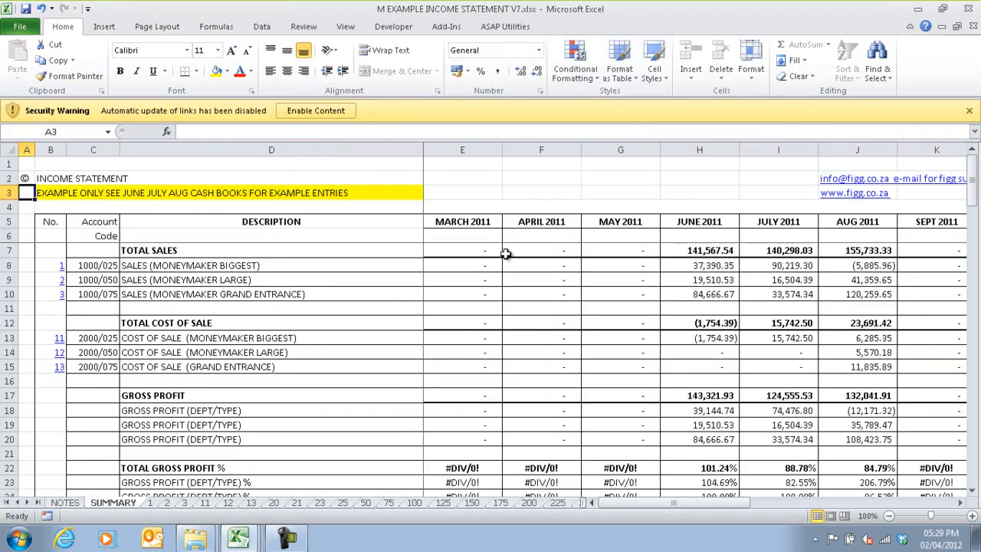
pyautogui.click(295, 111)
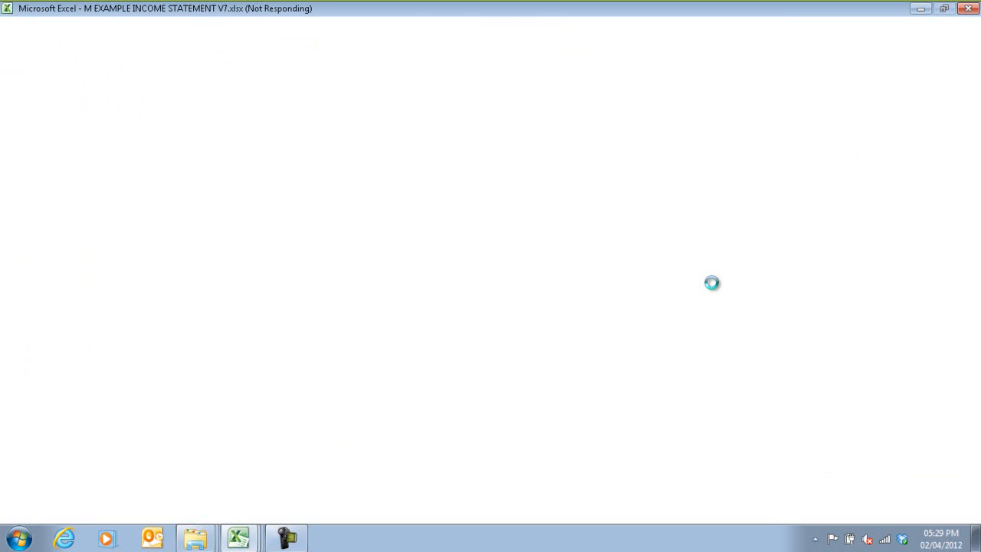
pyautogui.click(539, 306)
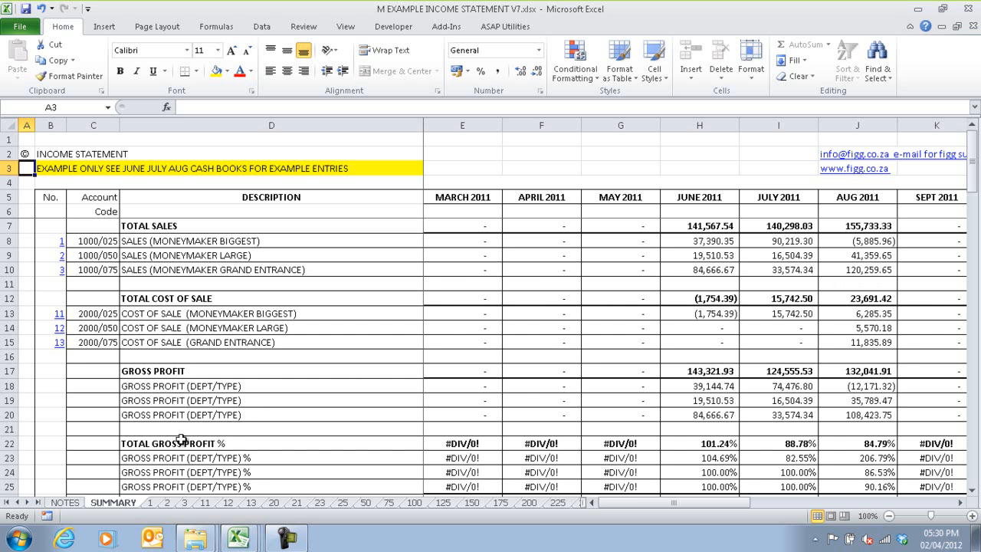
# Step: Open the N EXAMPLE BALANCE SHEET TRIAL BALANCE CASH FLOW V7.xlsx workbook from the same folder and enable its content
pyautogui.moveTo(194, 539)
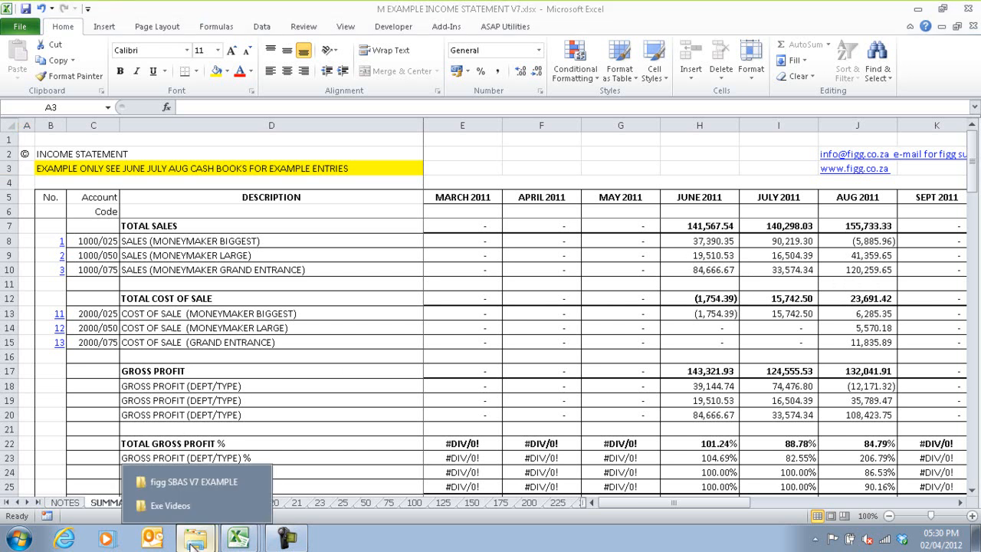
pyautogui.click(186, 482)
pyautogui.rightClick(524, 296)
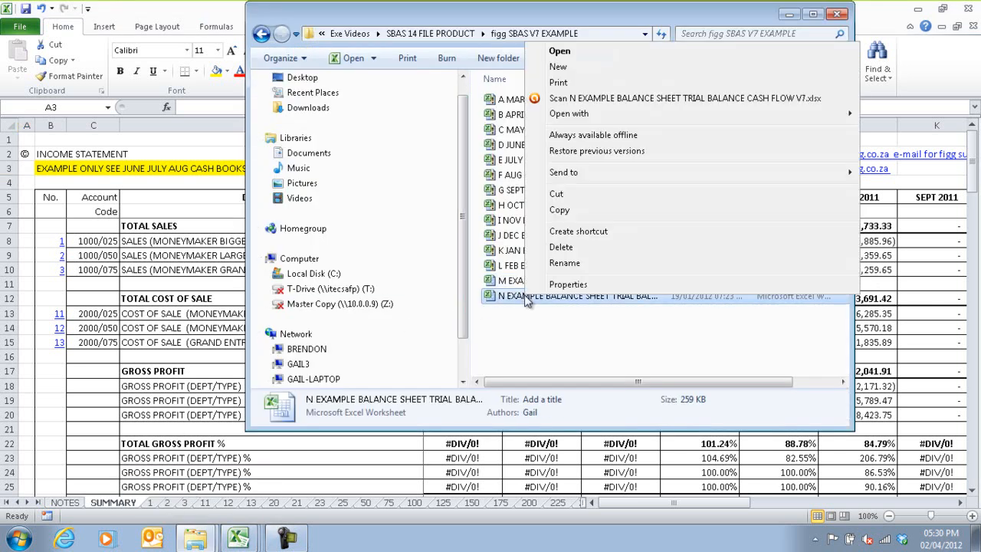
pyautogui.click(557, 52)
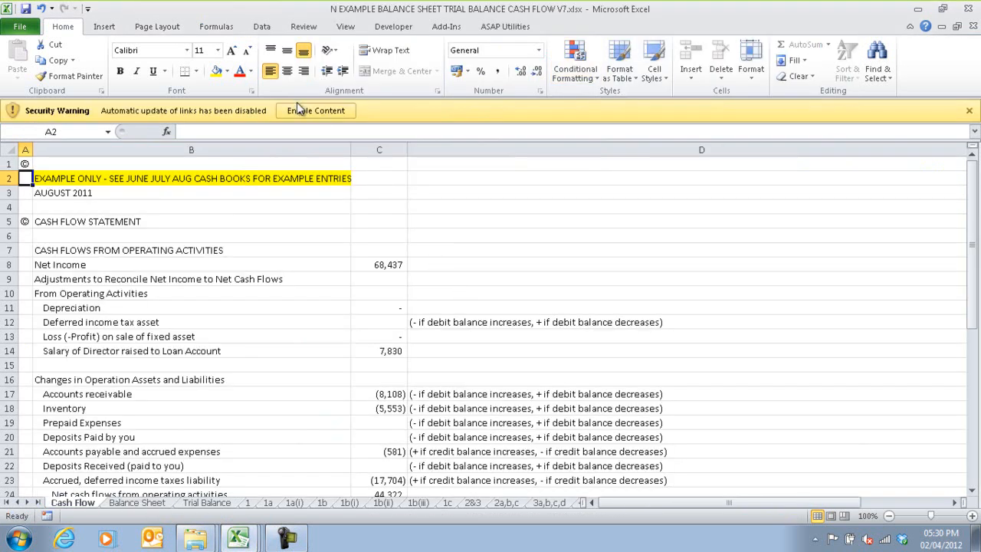
pyautogui.click(305, 111)
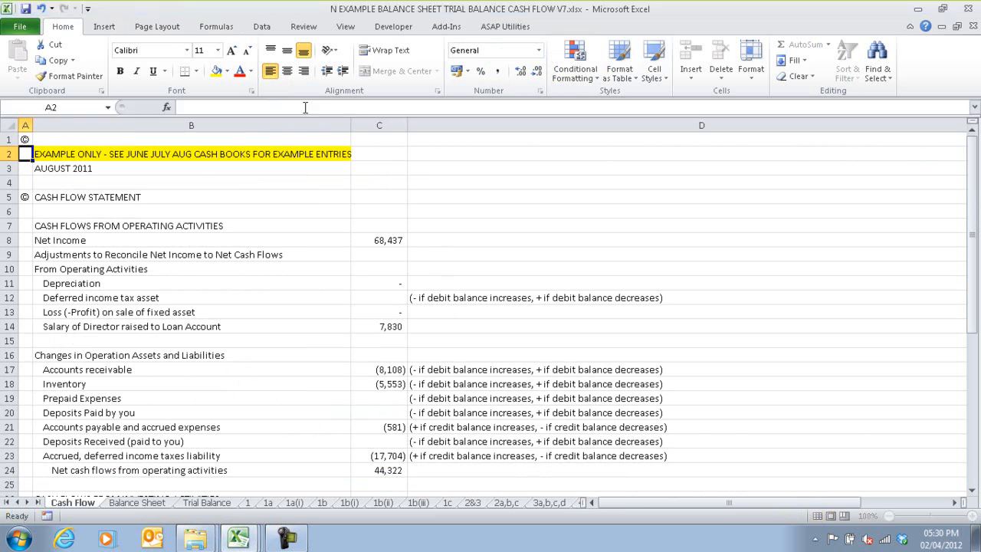
pyautogui.click(549, 309)
# Step: Check the Inventory/Stock account's movement and balance on the Trial Balance sheet
pyautogui.click(206, 502)
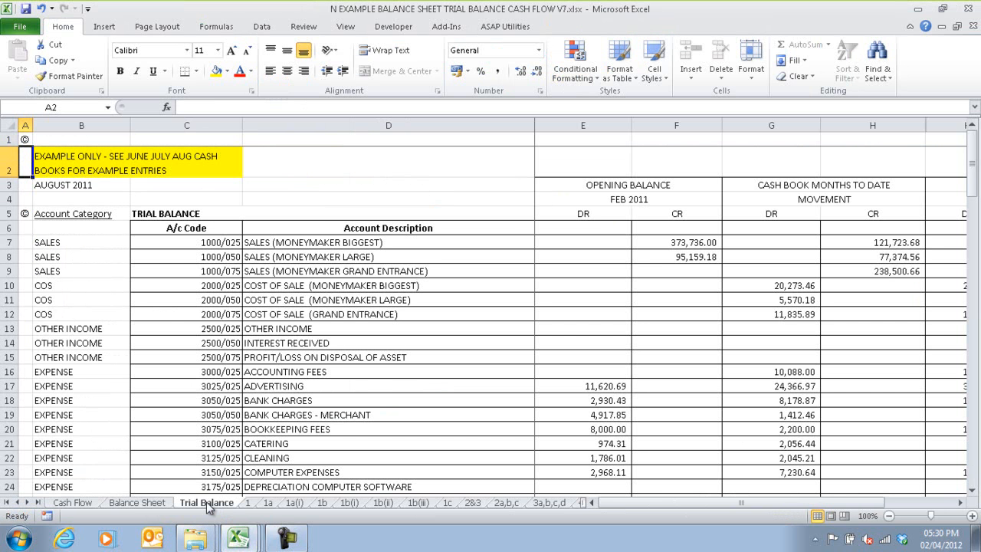
pyautogui.click(975, 469)
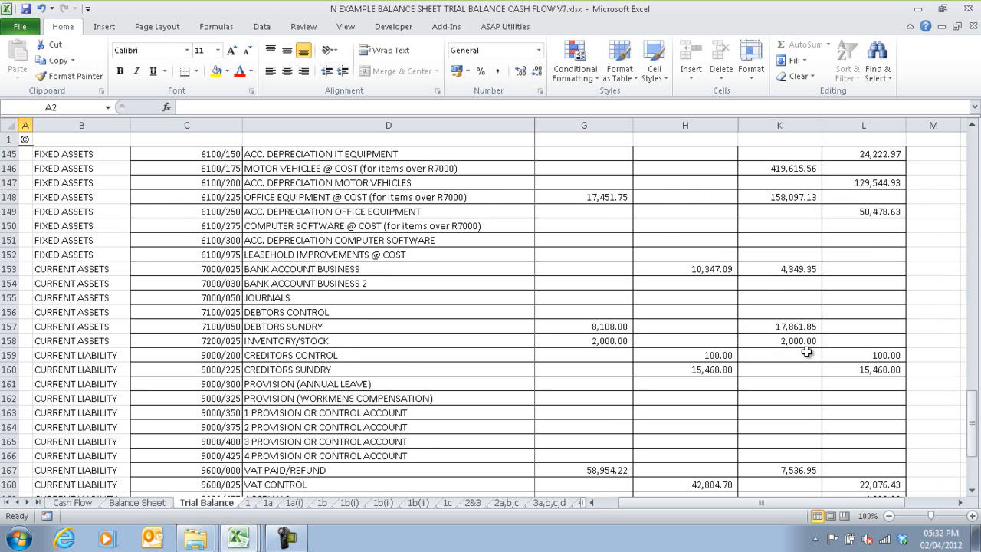
pyautogui.moveTo(239, 538)
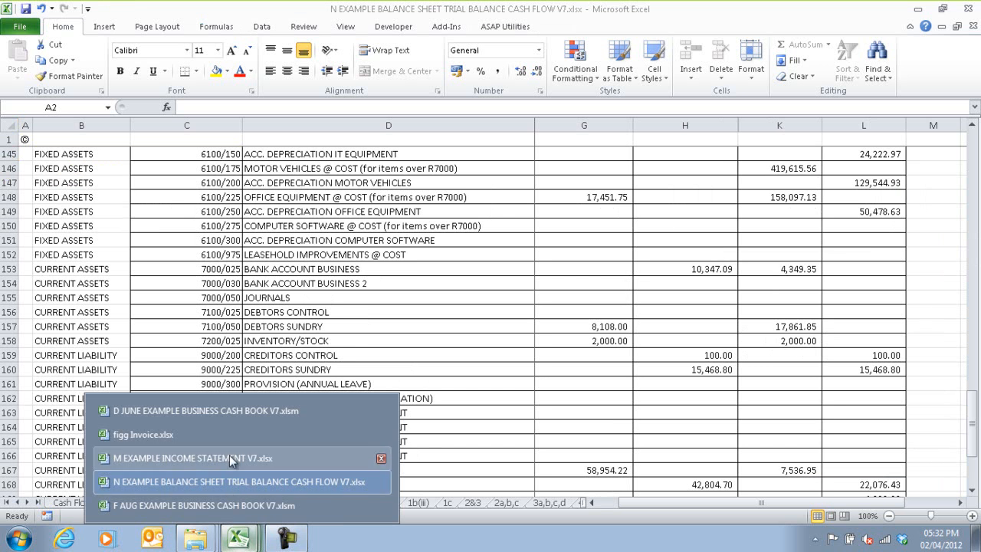
# Step: Switch to the June cash book, summarise it and filter the summary's Supplier/Depositor column to WIDGET only
pyautogui.click(223, 414)
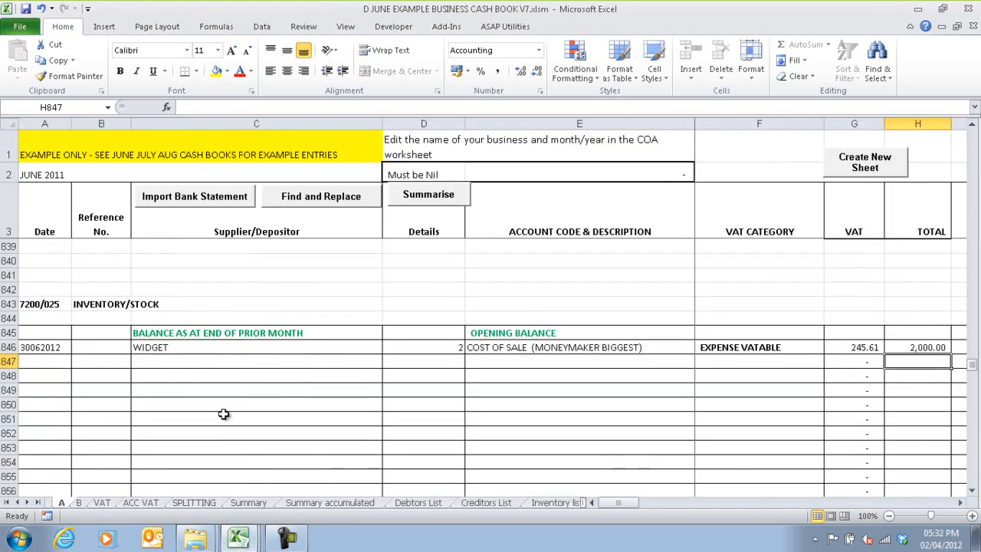
pyautogui.click(428, 194)
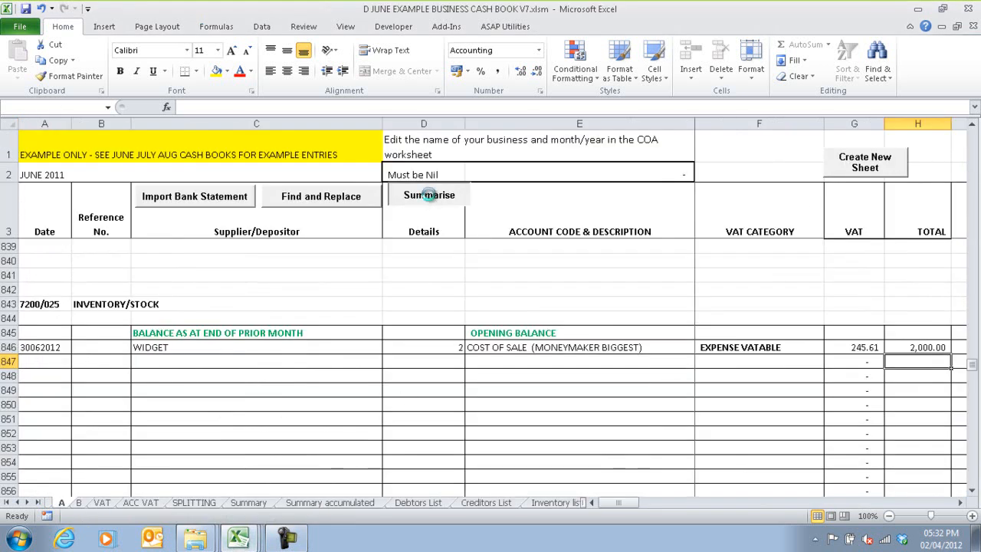
pyautogui.click(639, 166)
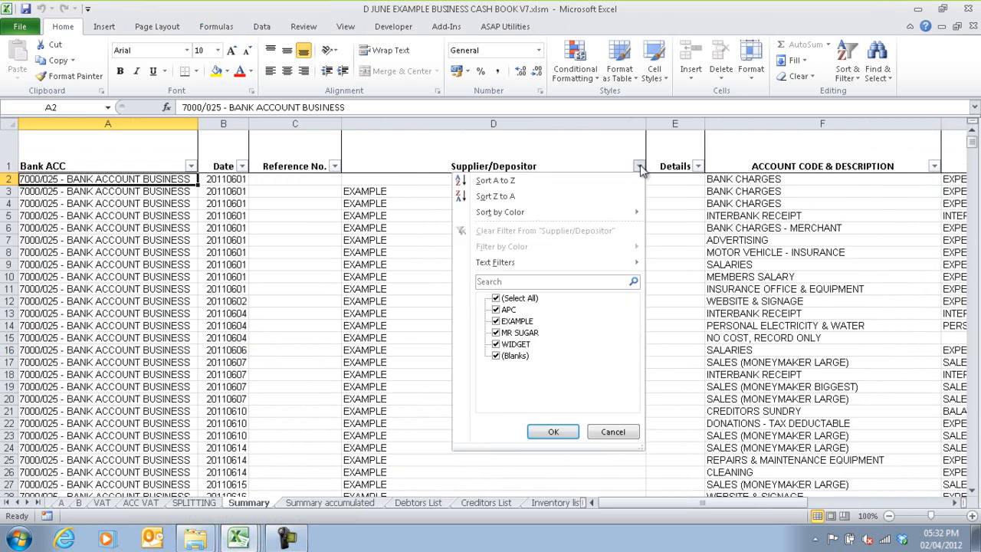
pyautogui.click(498, 299)
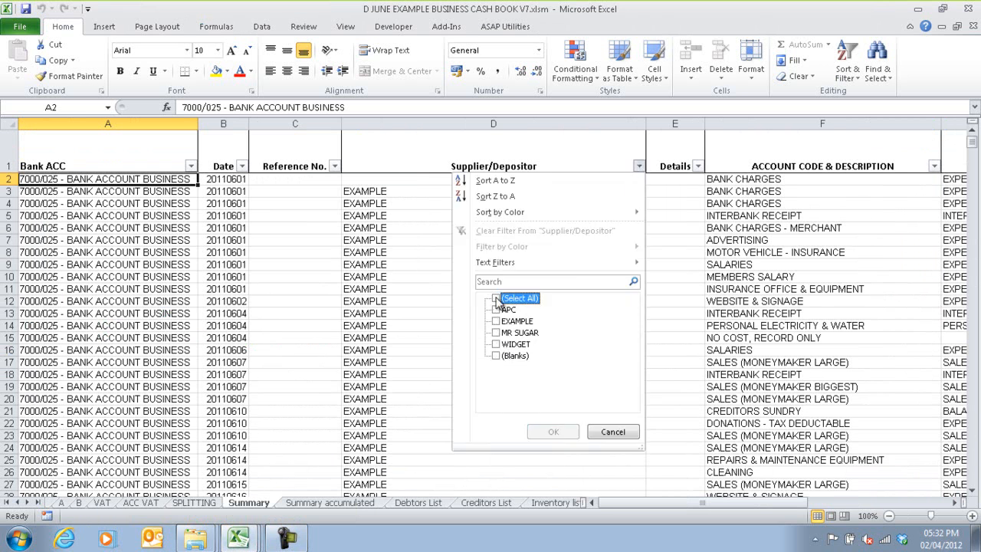
pyautogui.click(497, 344)
pyautogui.click(552, 431)
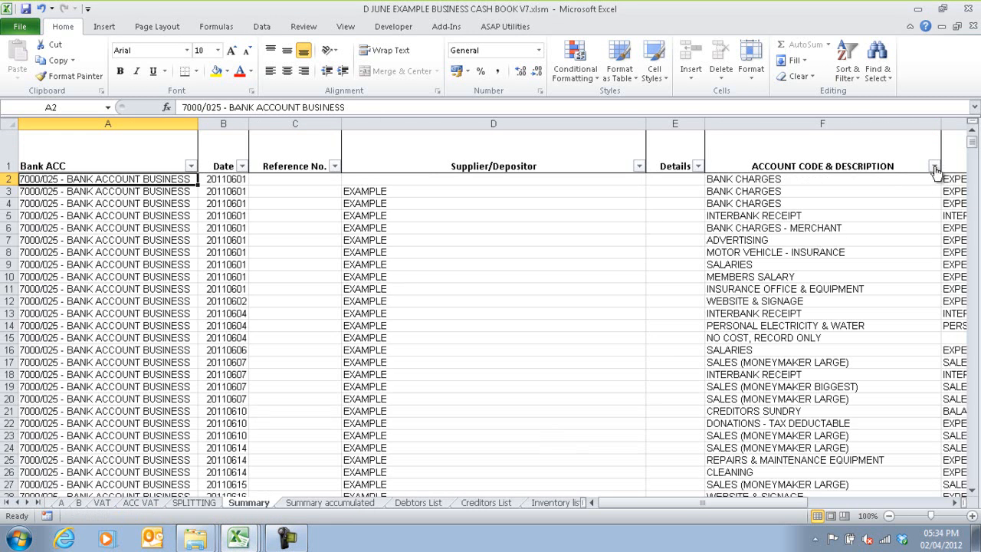
# Step: Filter the summary's account description column to COST OF SALE (MONEYMAKER BIGGEST), check the entry and return to sheet A
pyautogui.click(934, 166)
pyautogui.click(789, 299)
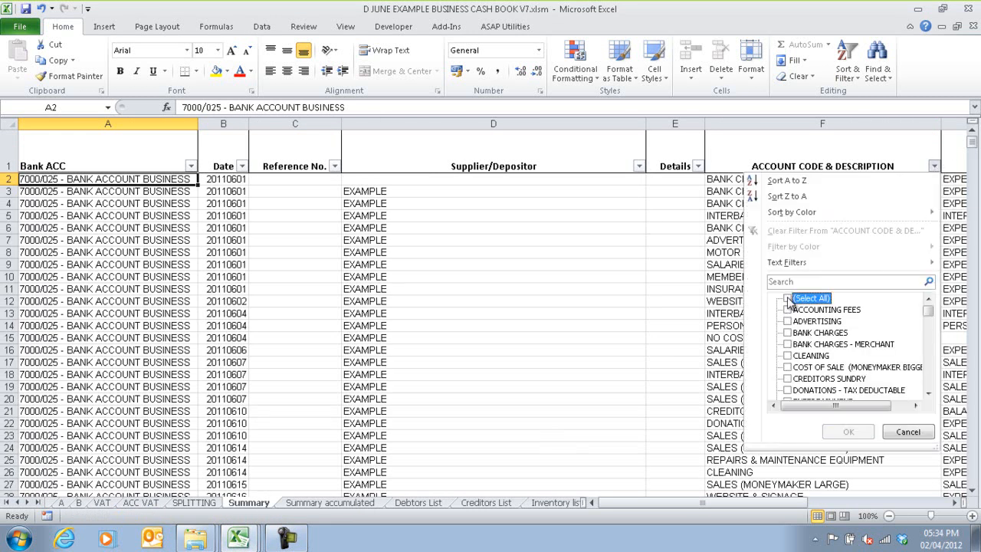
pyautogui.click(788, 367)
pyautogui.click(847, 432)
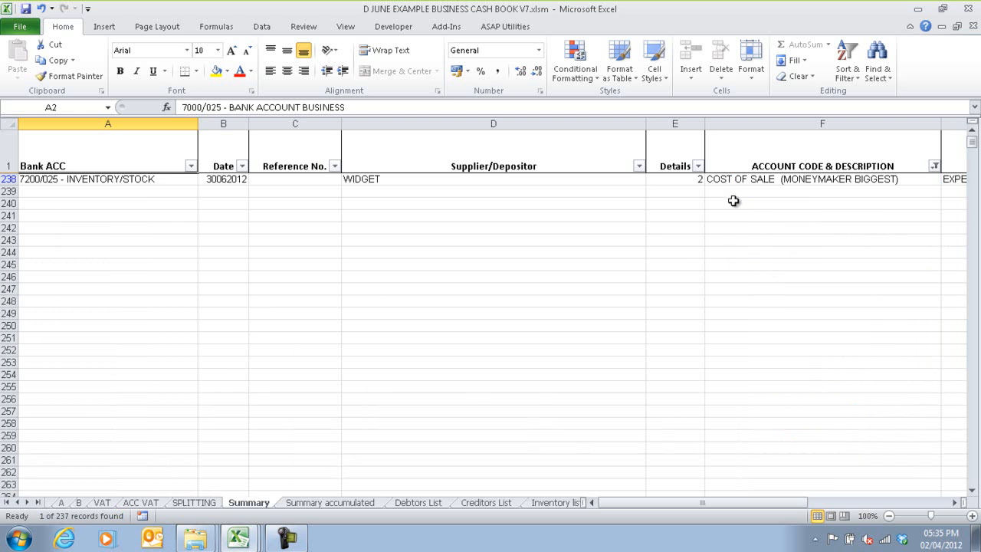
pyautogui.moveTo(645, 503); pyautogui.dragTo(602, 505)
pyautogui.click(63, 503)
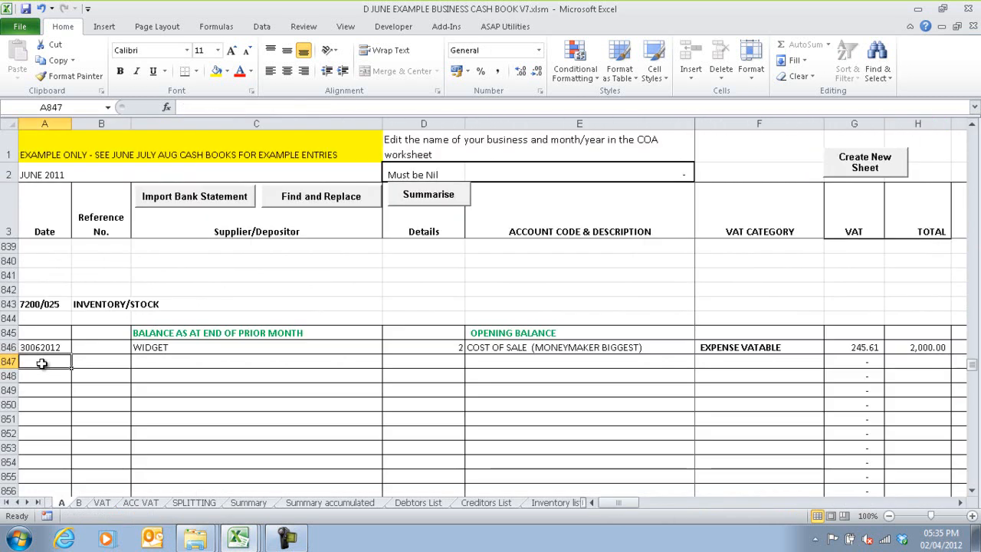
pyautogui.click(151, 358)
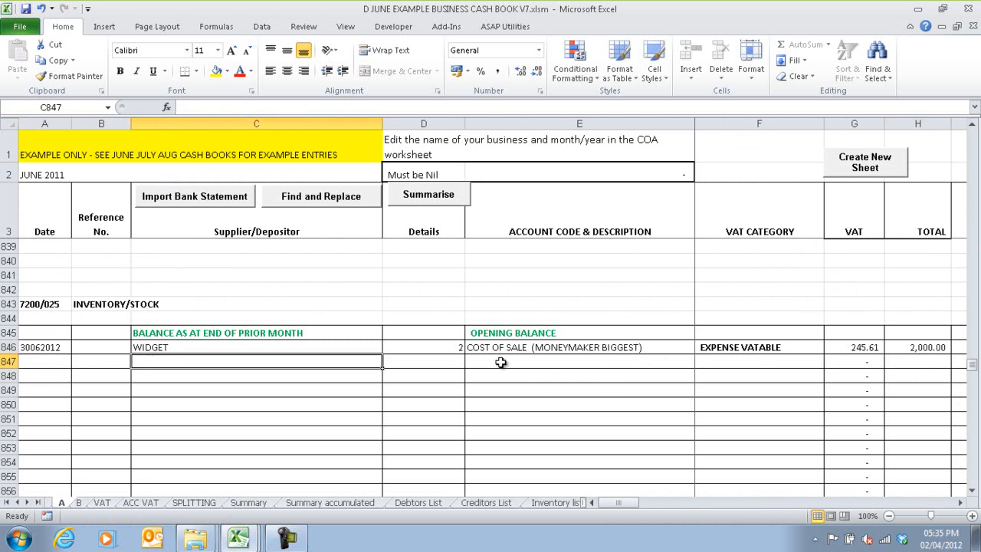
pyautogui.click(529, 362)
pyautogui.click(750, 364)
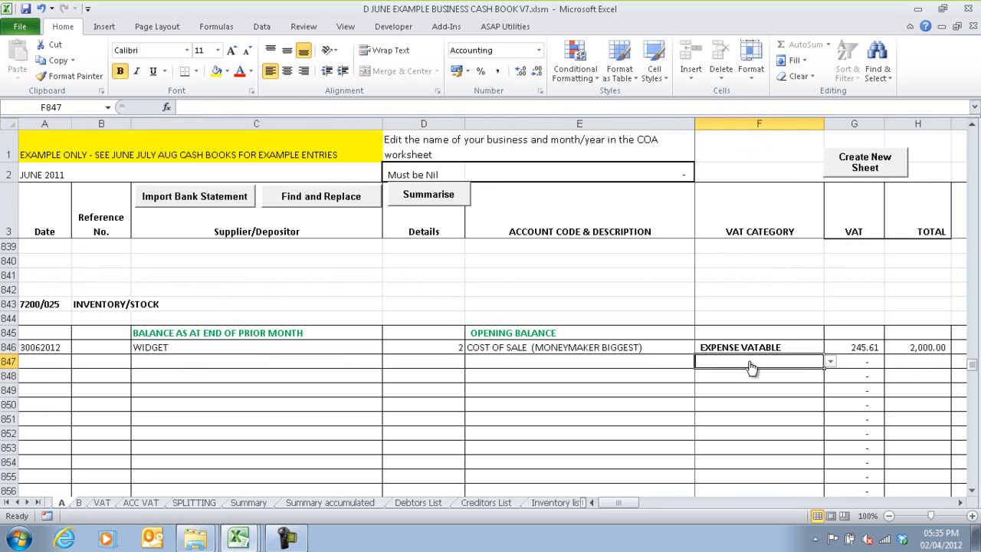
pyautogui.click(46, 366)
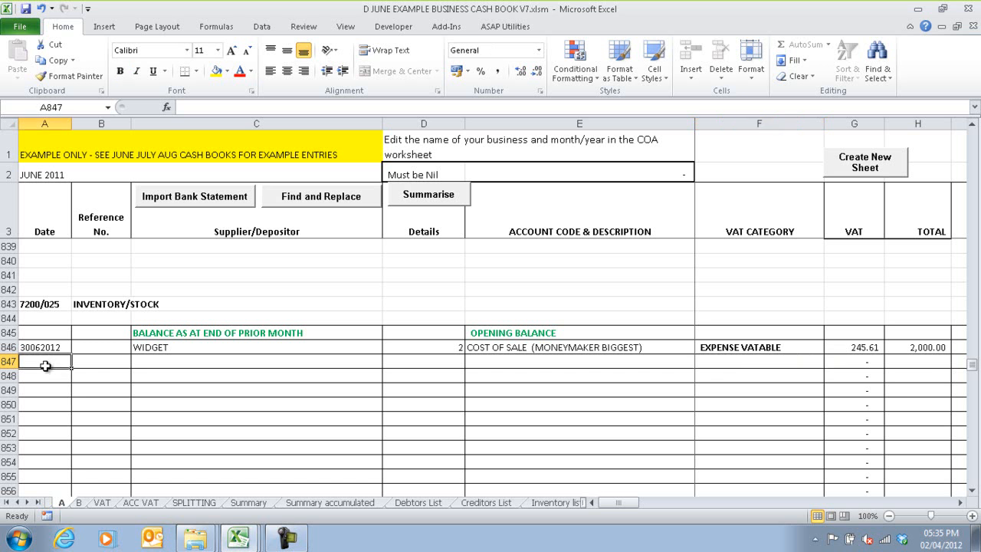
# Step: Link the Reference No. in B846 of the inventory row to WIDGET in cell A3 of the Inventory list sheet
pyautogui.click(111, 347)
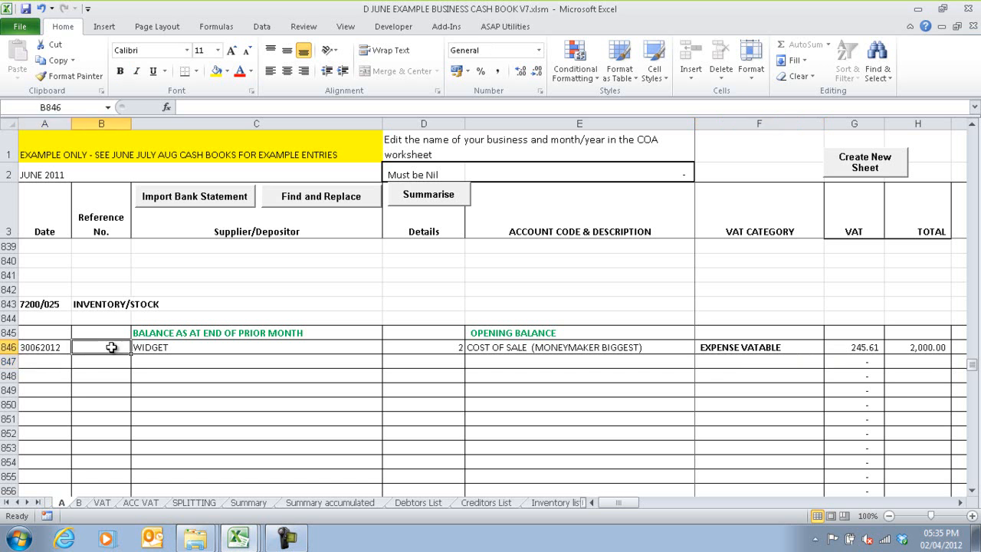
pyautogui.write('=')
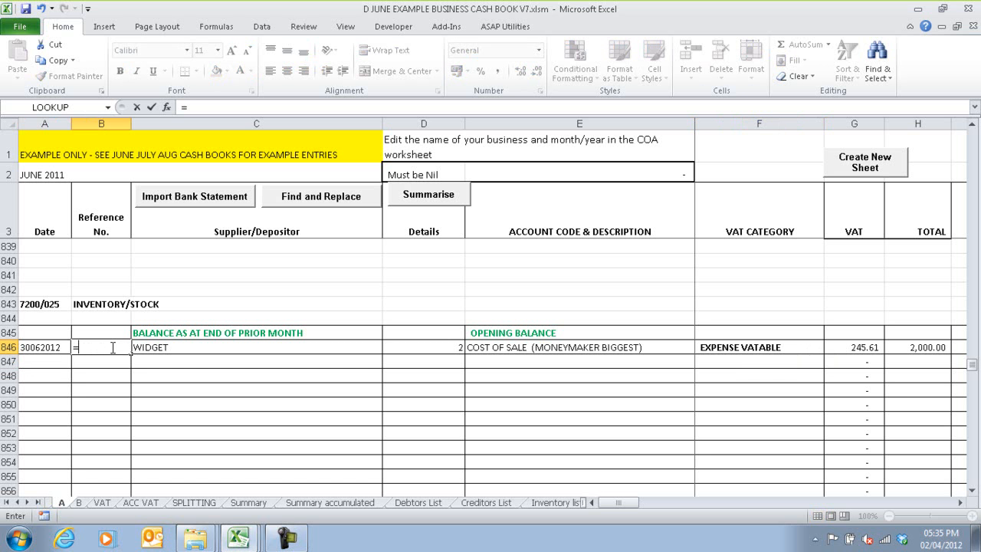
pyautogui.click(563, 504)
pyautogui.click(40, 159)
pyautogui.press('Return')
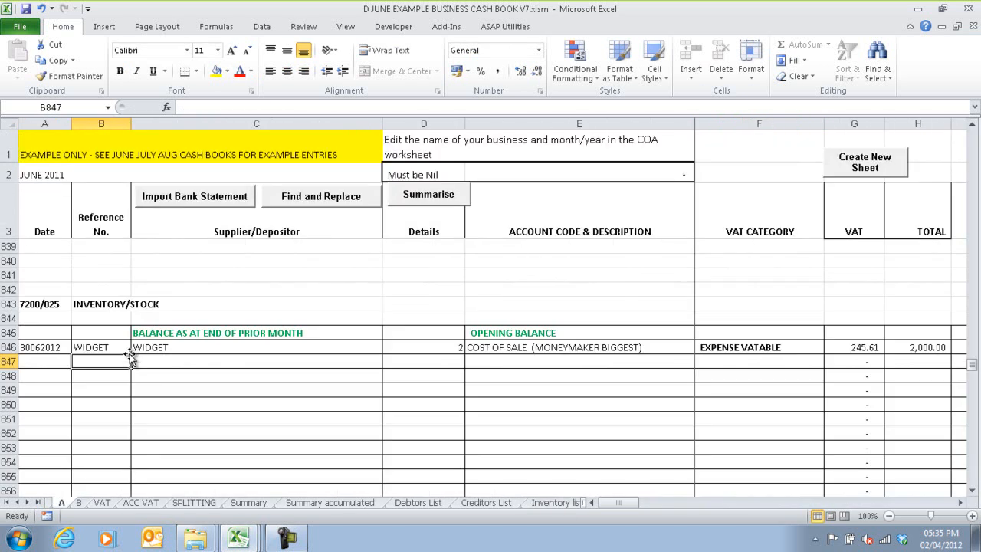
# Step: Replace the Supplier/Depositor entry in C846 with a link to APC in cell A3 of the Creditors List sheet
pyautogui.click(154, 349)
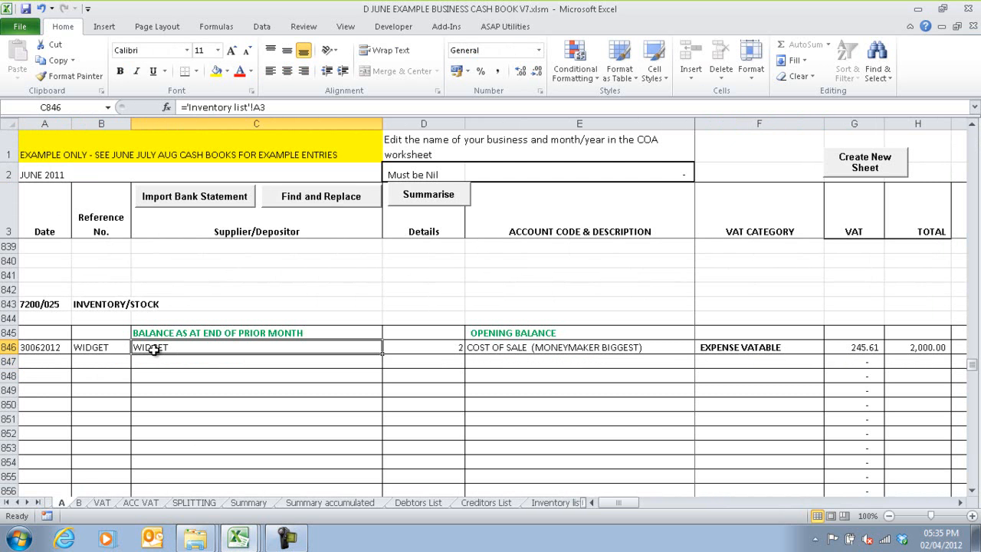
pyautogui.write('=')
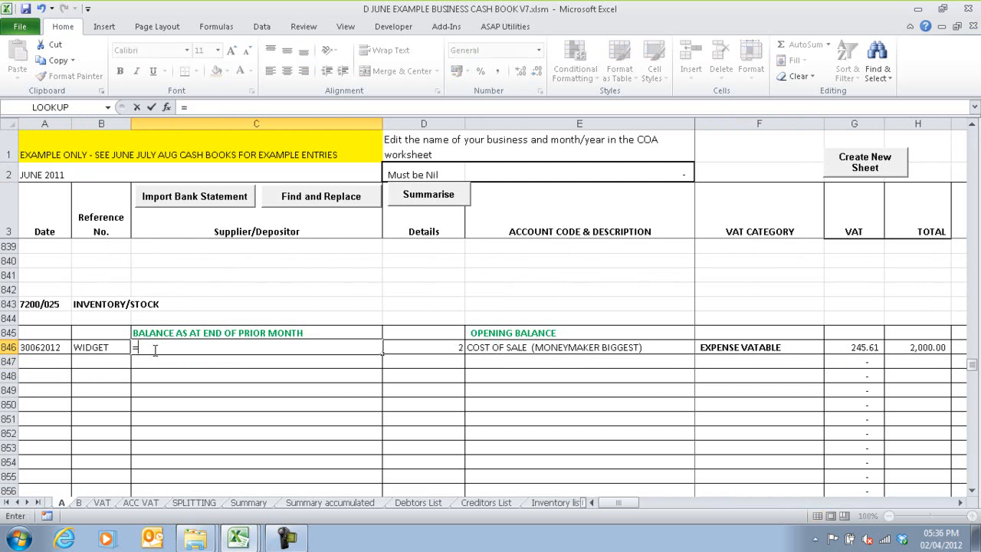
pyautogui.click(498, 504)
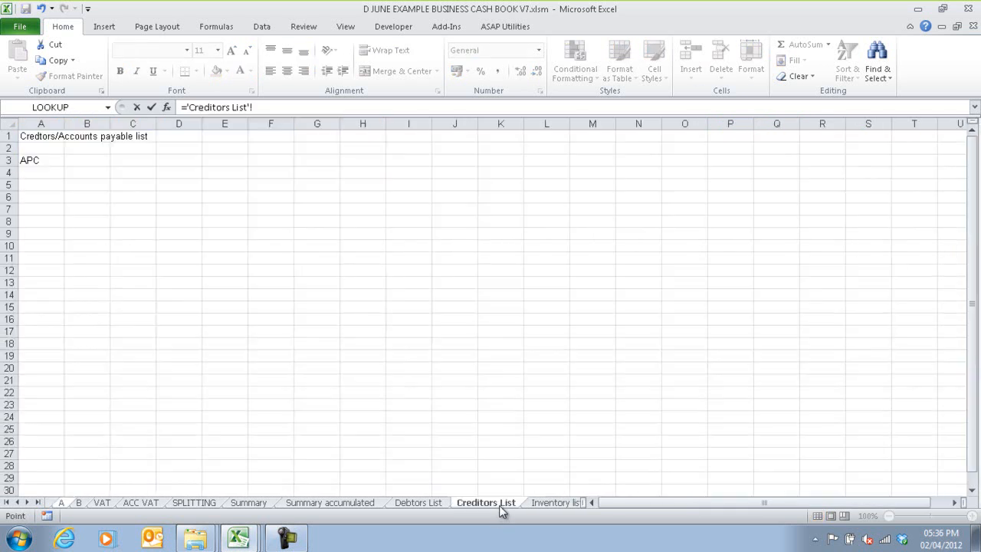
pyautogui.click(31, 160)
pyautogui.press('Return')
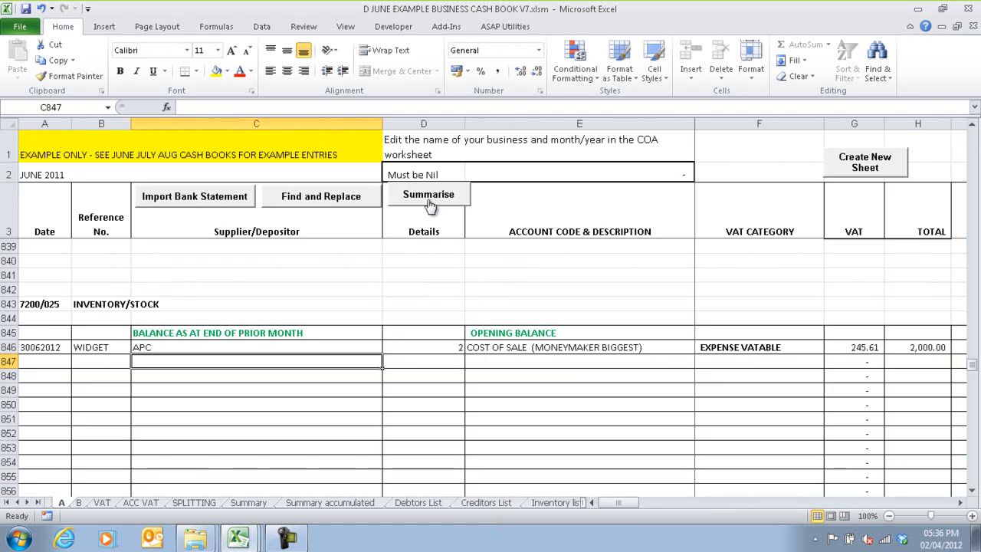
# Step: Summarise the cash book again, filter the summary's Supplier/Depositor column to APC and return to the supplier cell C846 on sheet A
pyautogui.click(429, 196)
pyautogui.click(638, 165)
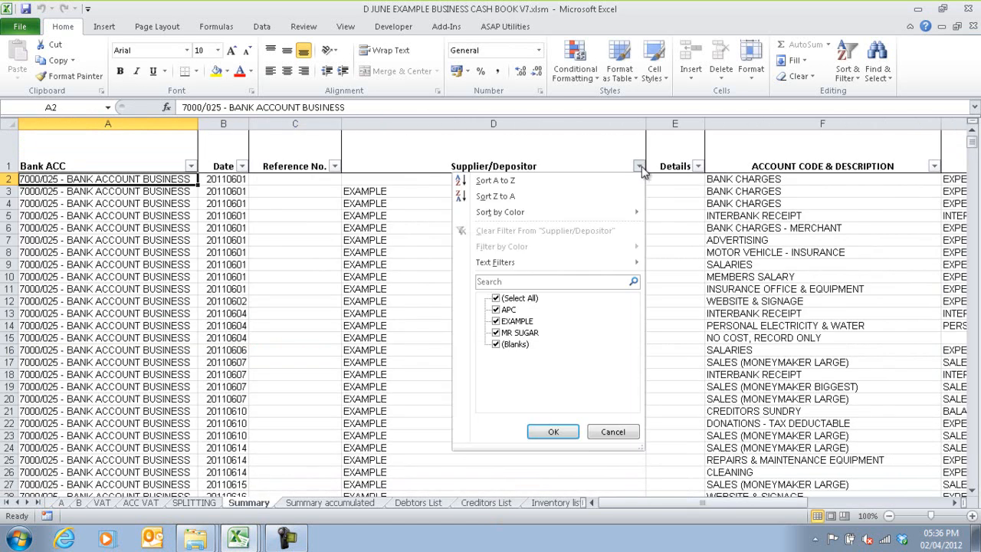
pyautogui.click(496, 298)
pyautogui.click(495, 310)
pyautogui.click(554, 432)
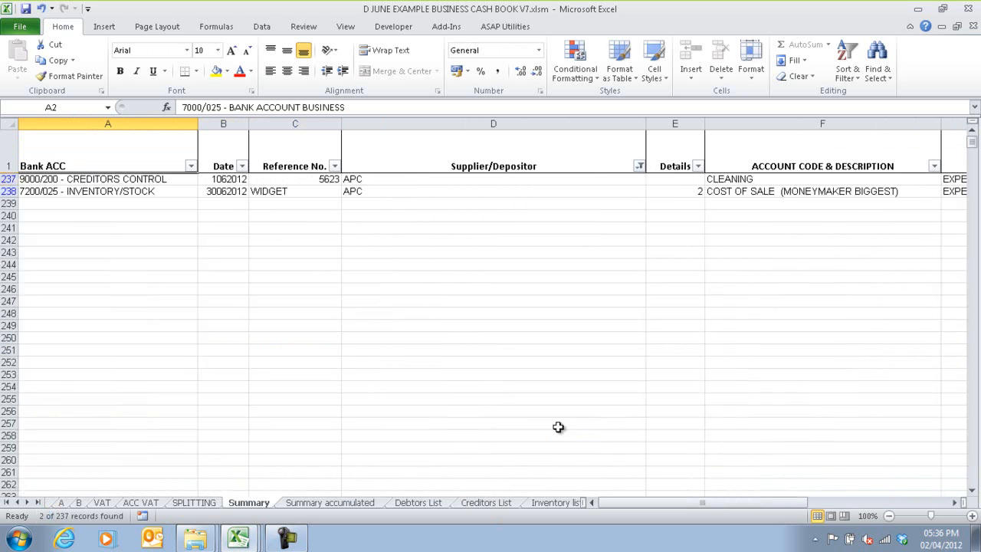
pyautogui.click(62, 503)
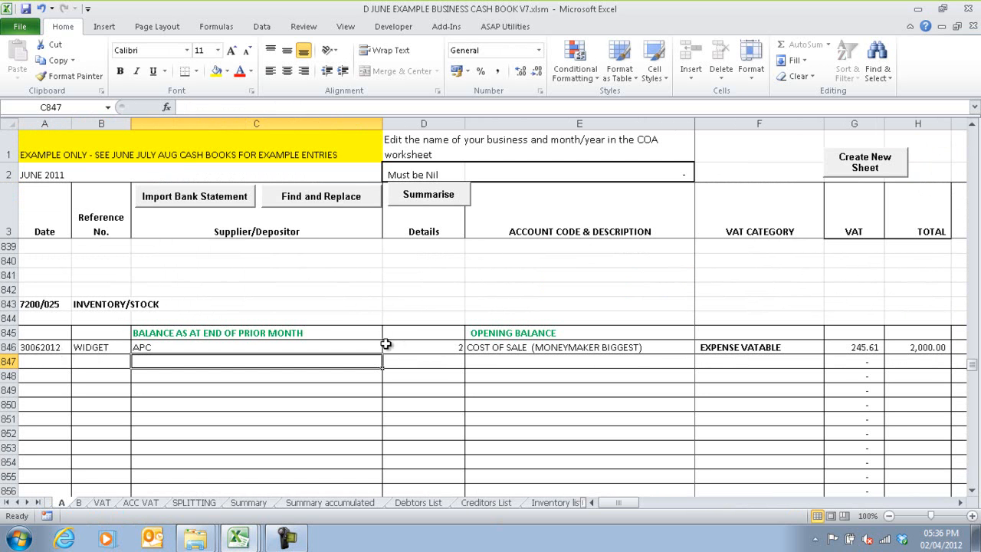
pyautogui.click(161, 347)
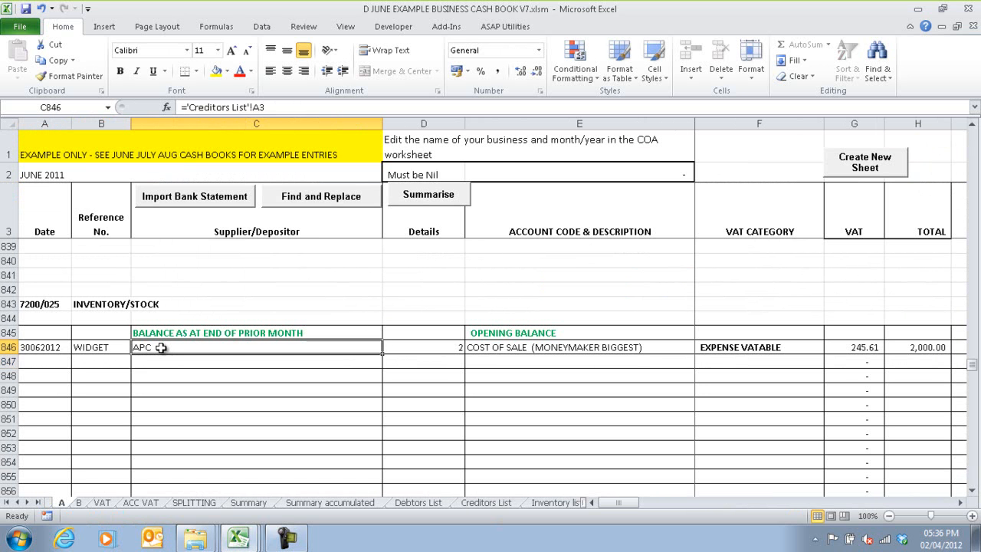